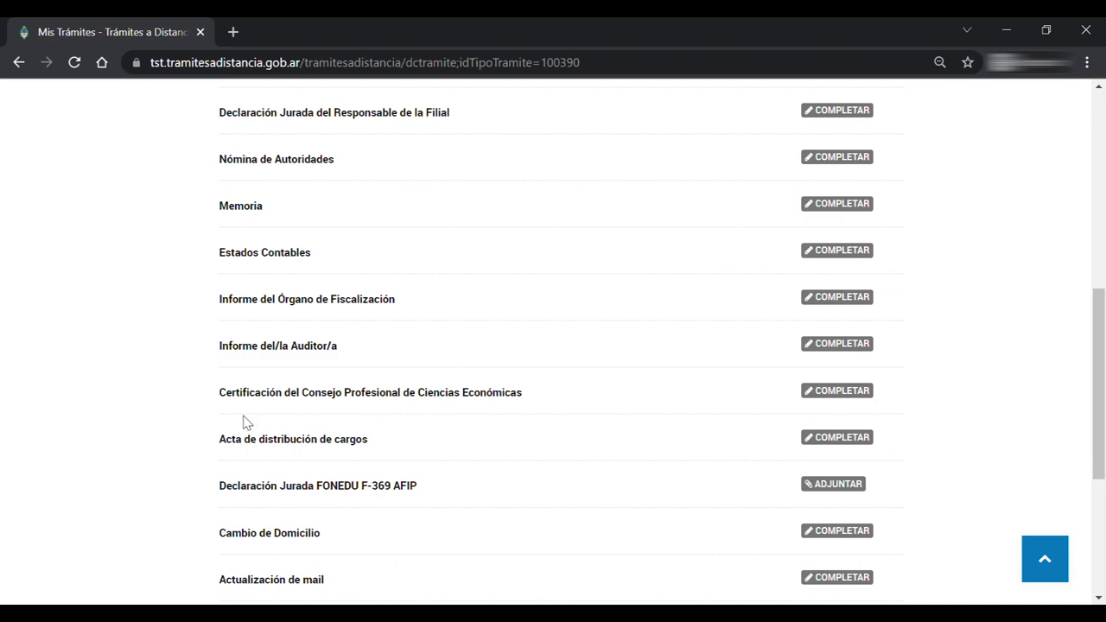
Open the "Declaración s/Resolución 1000/21 - ANEXO VII" form for completion.
{"action": "scroll", "coordinate": [244, 423], "scroll_direction": "down", "scroll_amount": 1}
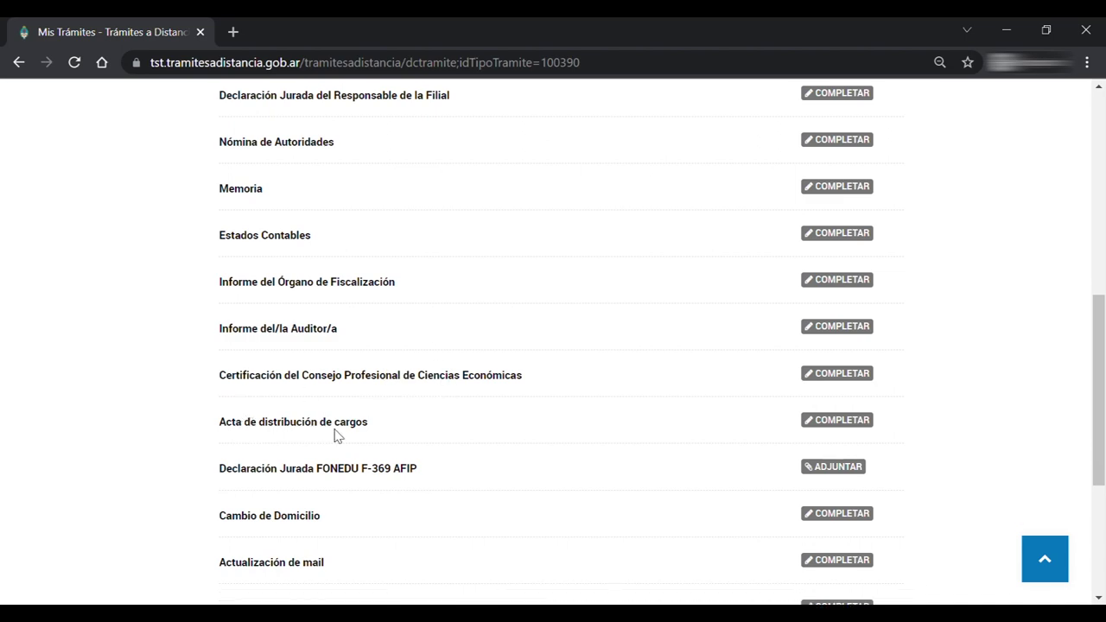
{"action": "scroll", "coordinate": [337, 436], "scroll_direction": "down", "scroll_amount": 3}
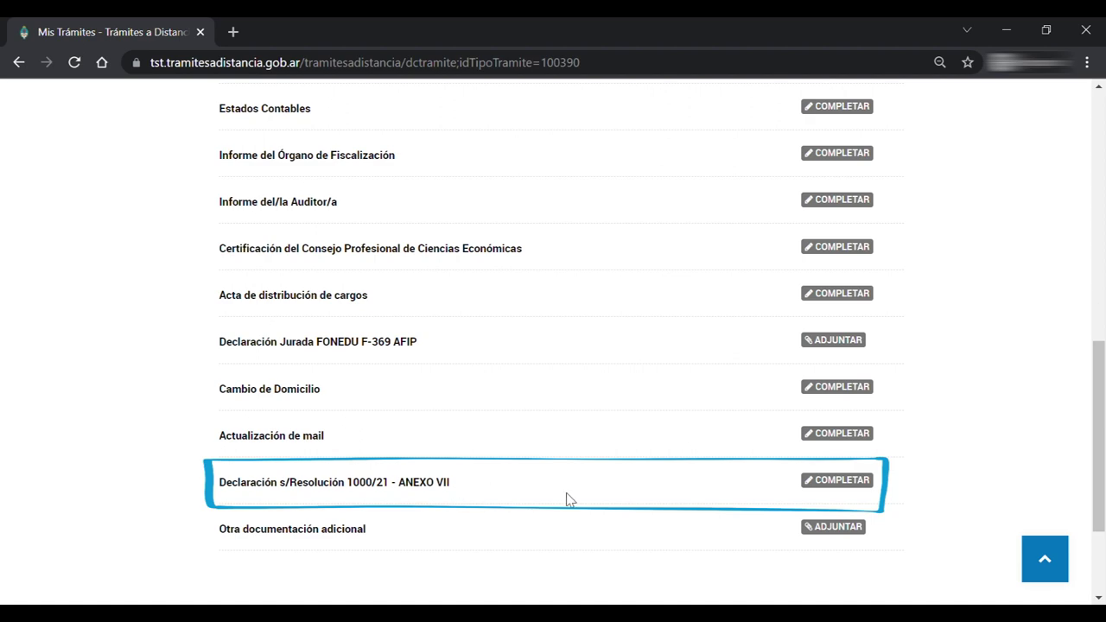
{"action": "left_click", "coordinate": [835, 489]}
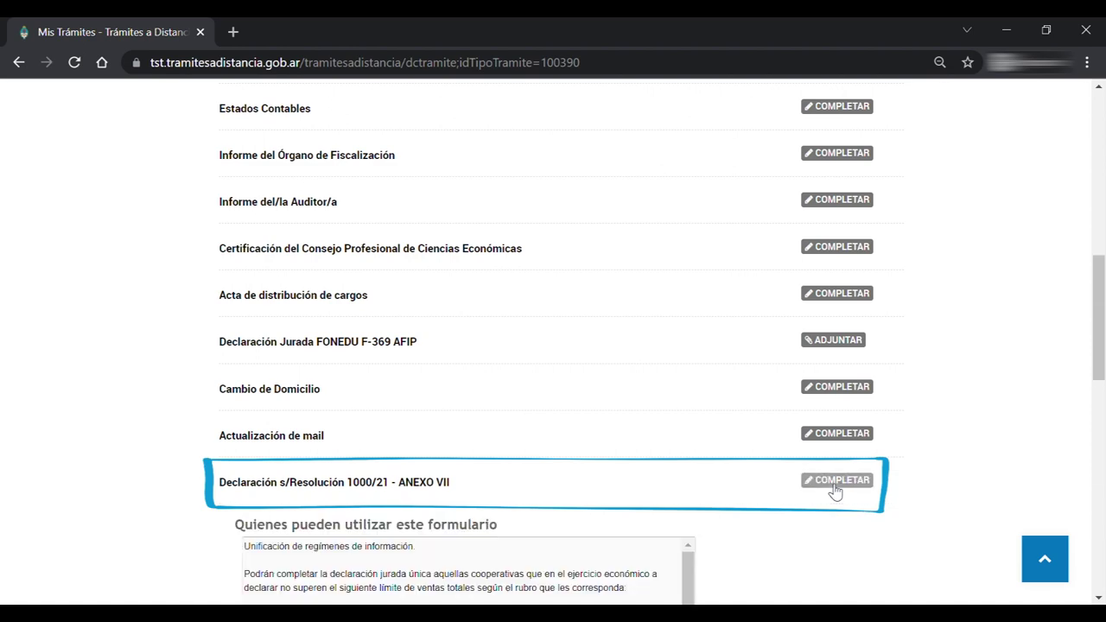
Enter 2021 as the Año and 200000 as the Facturación total del ejercicio in the ANEXO VII form.
{"action": "scroll", "coordinate": [981, 376], "scroll_direction": "down", "scroll_amount": 2}
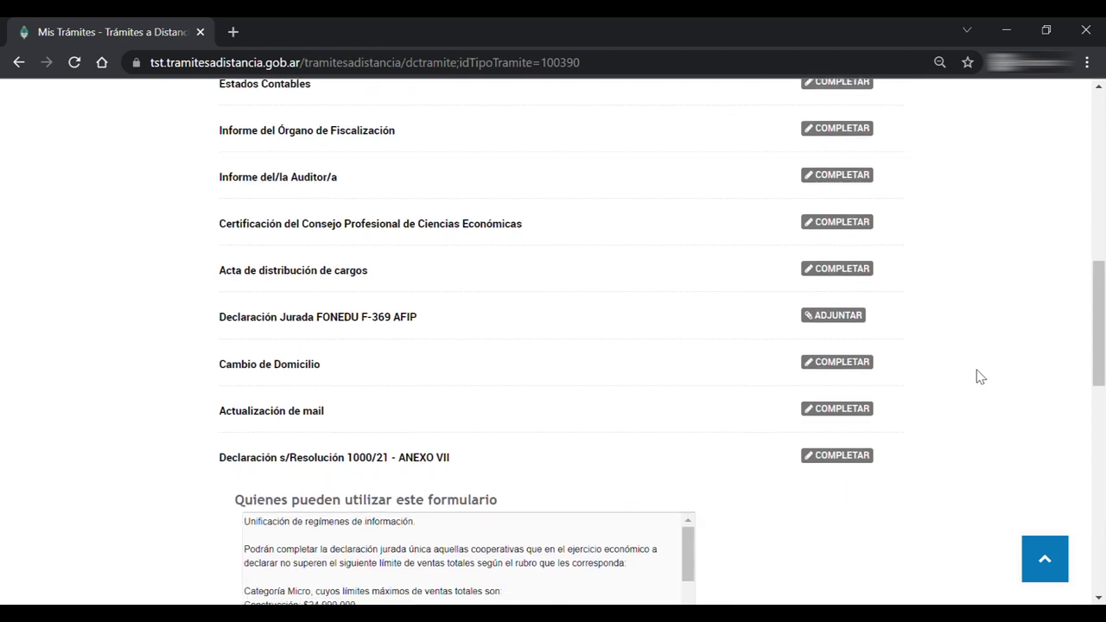
{"action": "scroll", "coordinate": [980, 377], "scroll_direction": "down", "scroll_amount": 2}
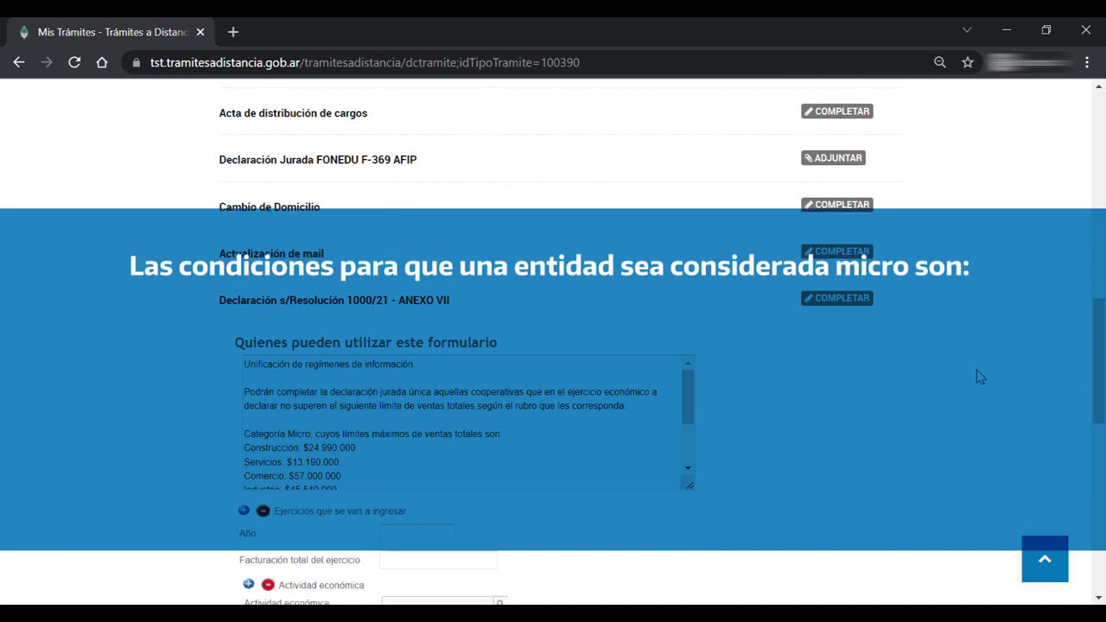
{"action": "scroll", "coordinate": [981, 377], "scroll_direction": "down", "scroll_amount": 1}
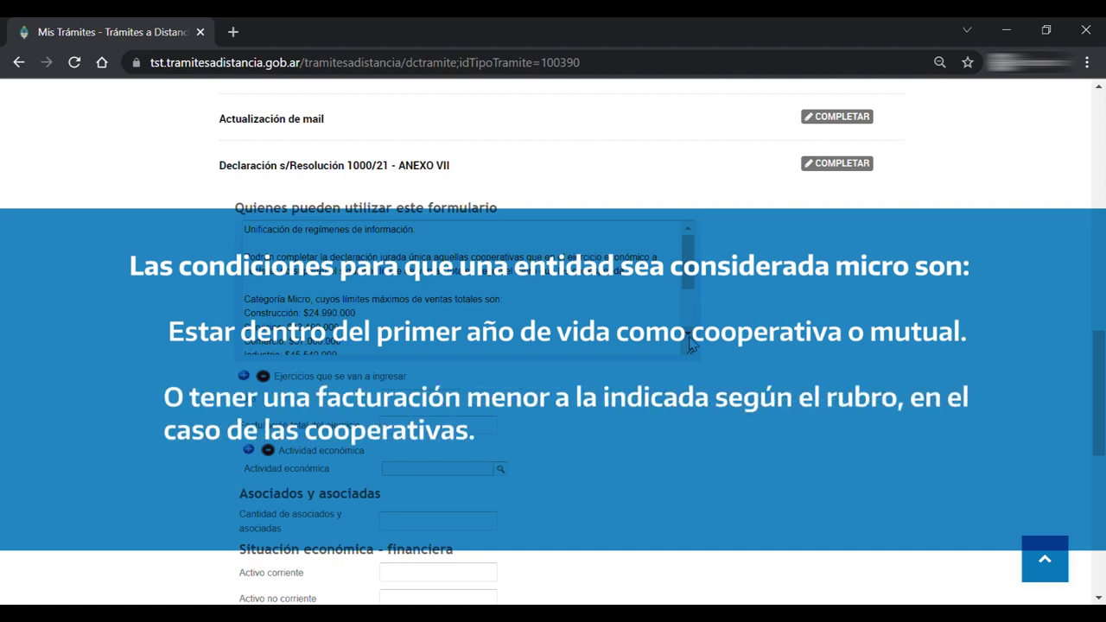
{"action": "scroll", "coordinate": [691, 344], "scroll_direction": "down", "scroll_amount": 1}
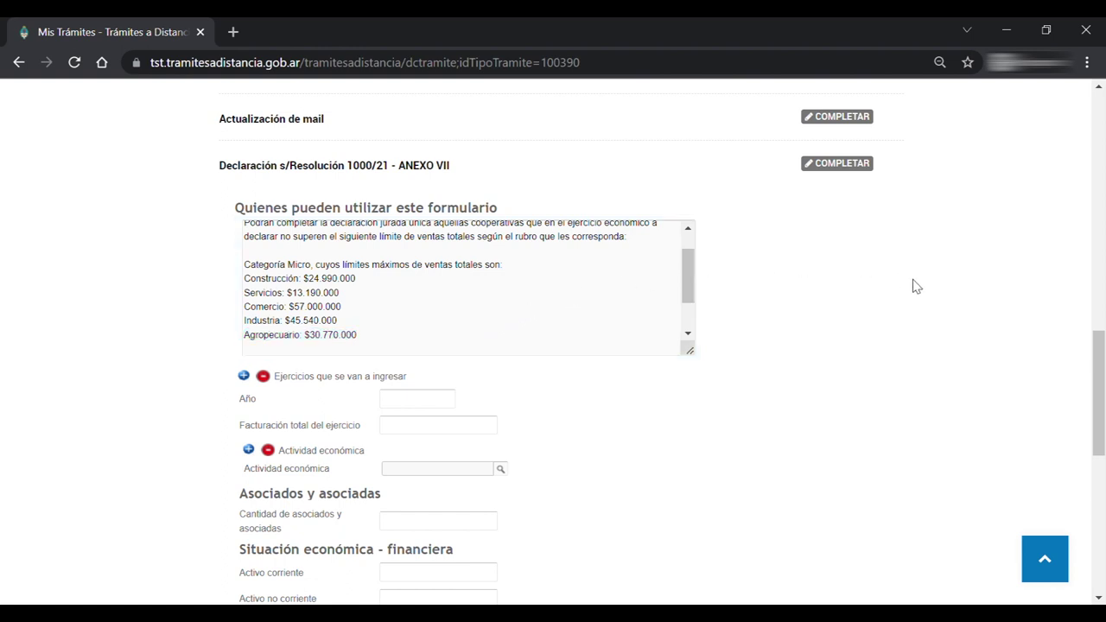
{"action": "scroll", "coordinate": [966, 315], "scroll_direction": "down", "scroll_amount": 2}
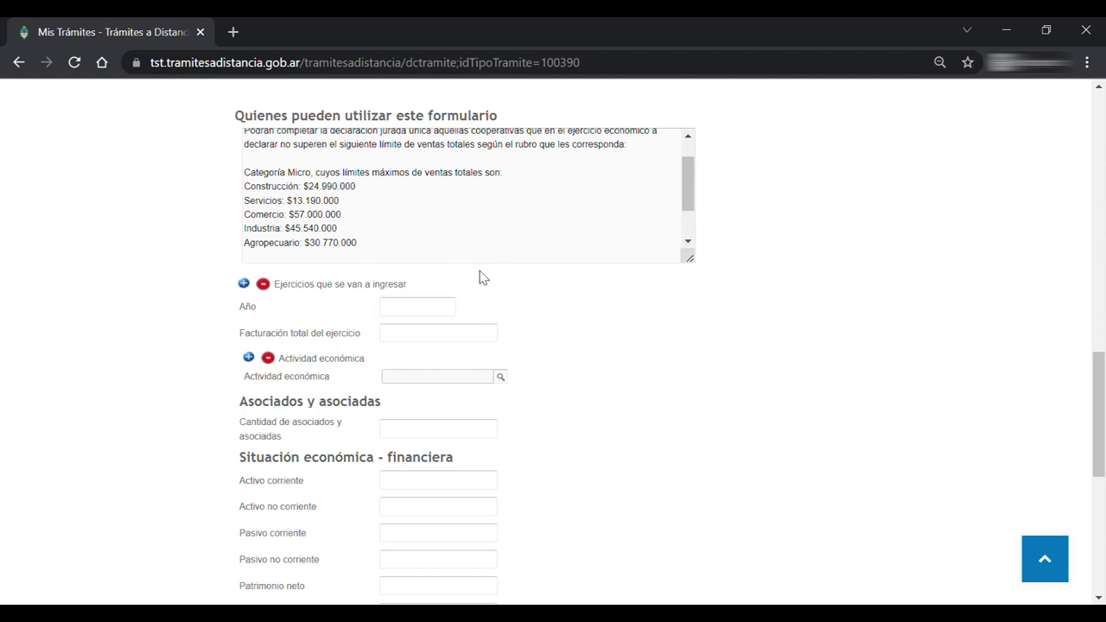
{"action": "left_click", "coordinate": [438, 313]}
{"action": "type", "text": "2021"}
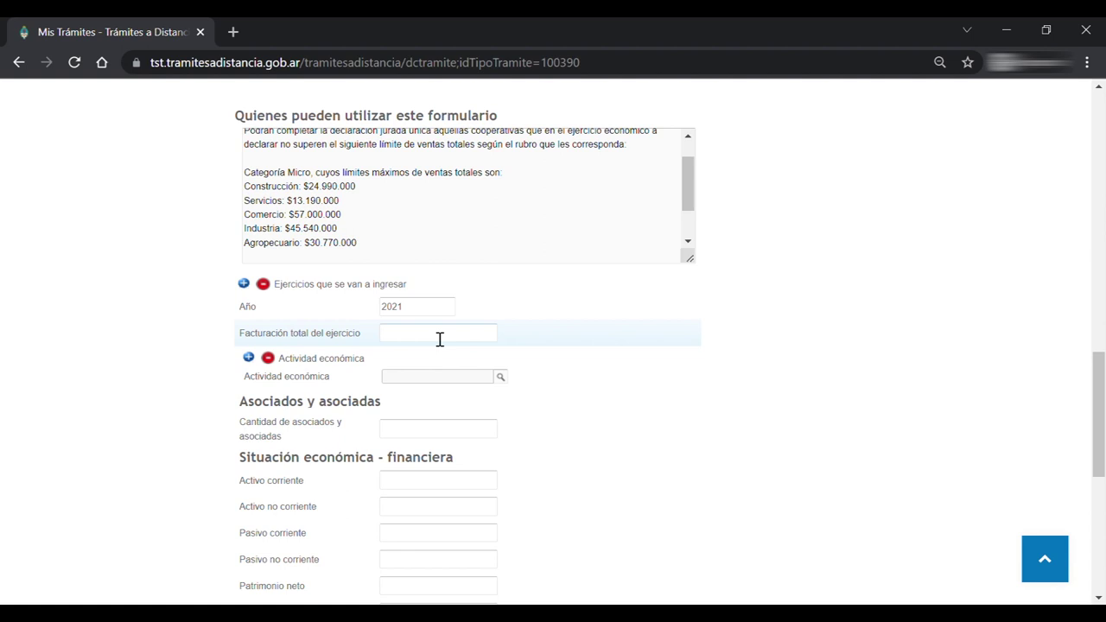
{"action": "type", "text": "200000"}
Choose "Venta al por mayor de mercancías n.c.p" as the Actividad económica.
{"action": "scroll", "coordinate": [779, 367], "scroll_direction": "down", "scroll_amount": 1}
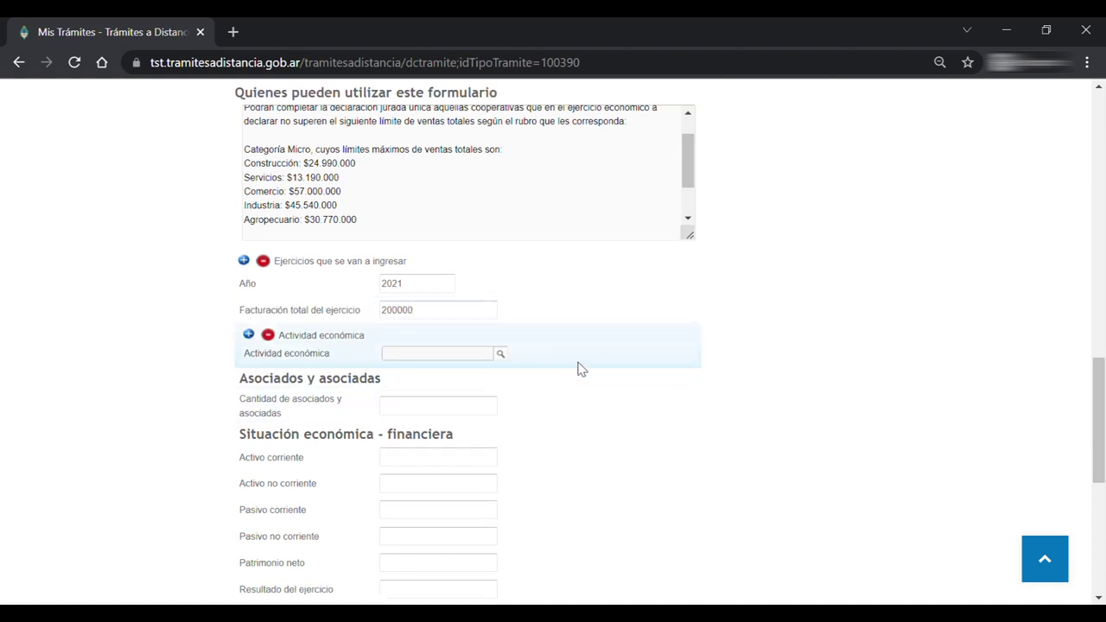
{"action": "left_click", "coordinate": [461, 359]}
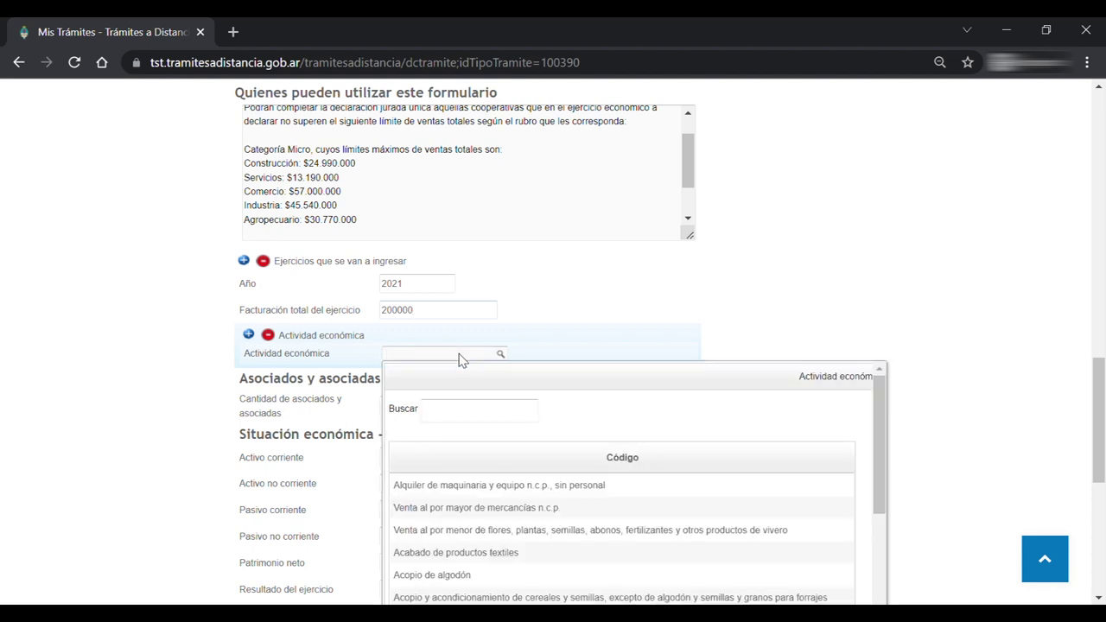
{"action": "left_click", "coordinate": [474, 508]}
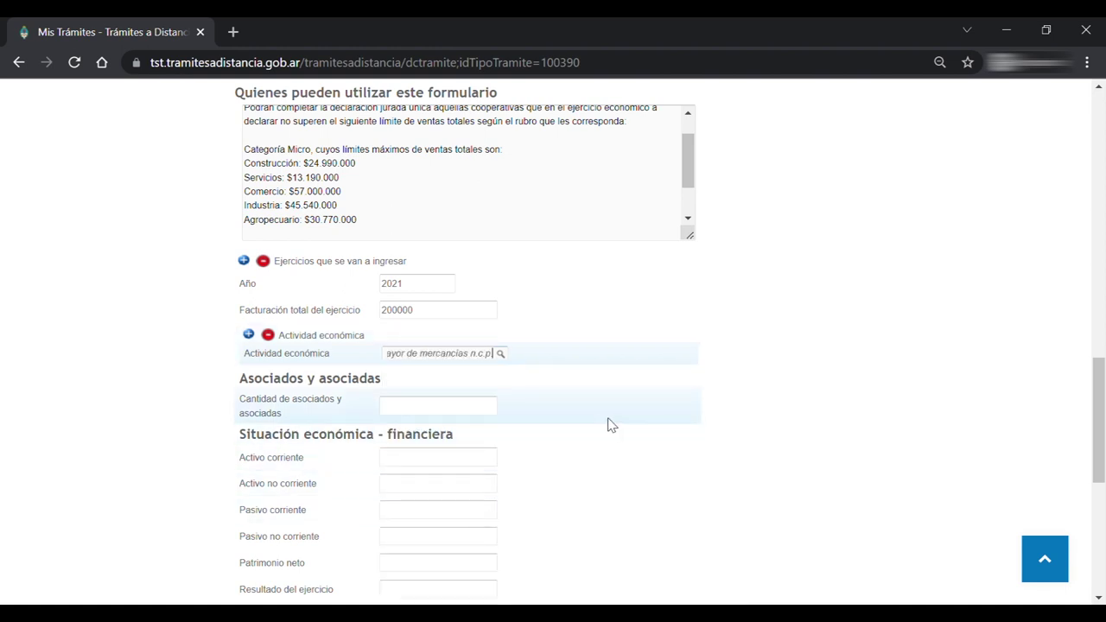
{"action": "left_click", "coordinate": [248, 335]}
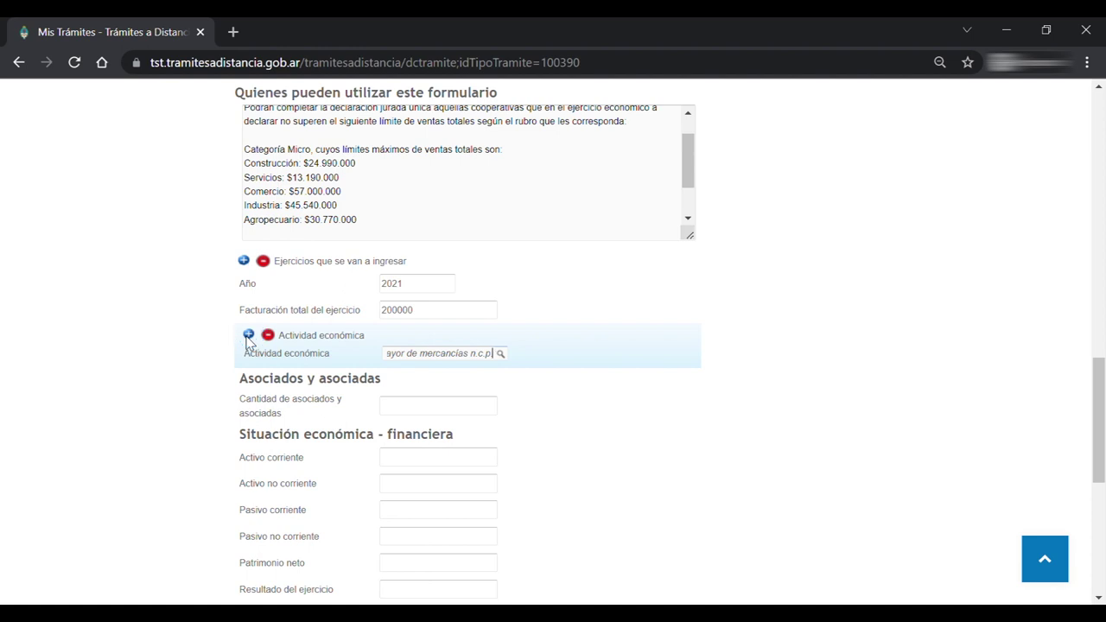
Set the Cantidad de asociados y asociadas to 20.
{"action": "scroll", "coordinate": [248, 343], "scroll_direction": "down", "scroll_amount": 1}
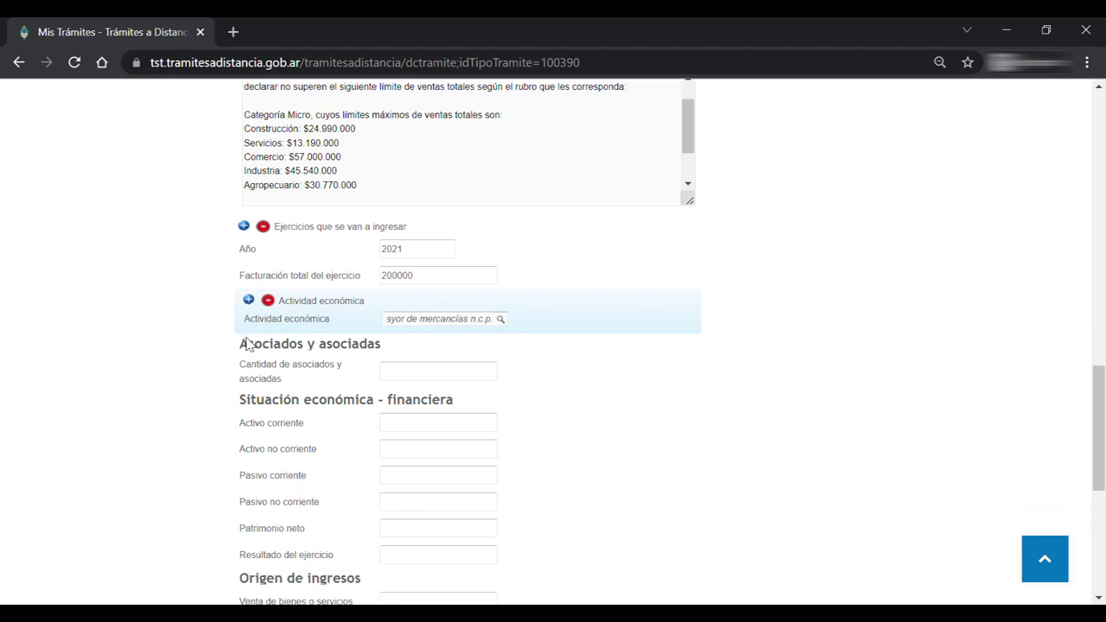
{"action": "scroll", "coordinate": [252, 346], "scroll_direction": "down", "scroll_amount": 2}
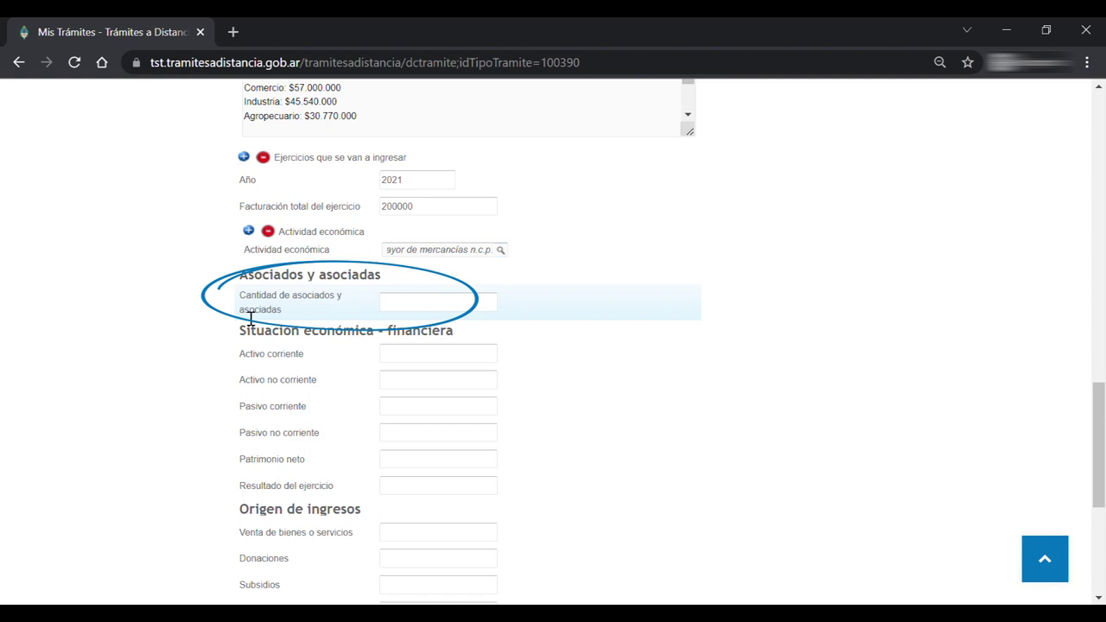
{"action": "left_click", "coordinate": [411, 311]}
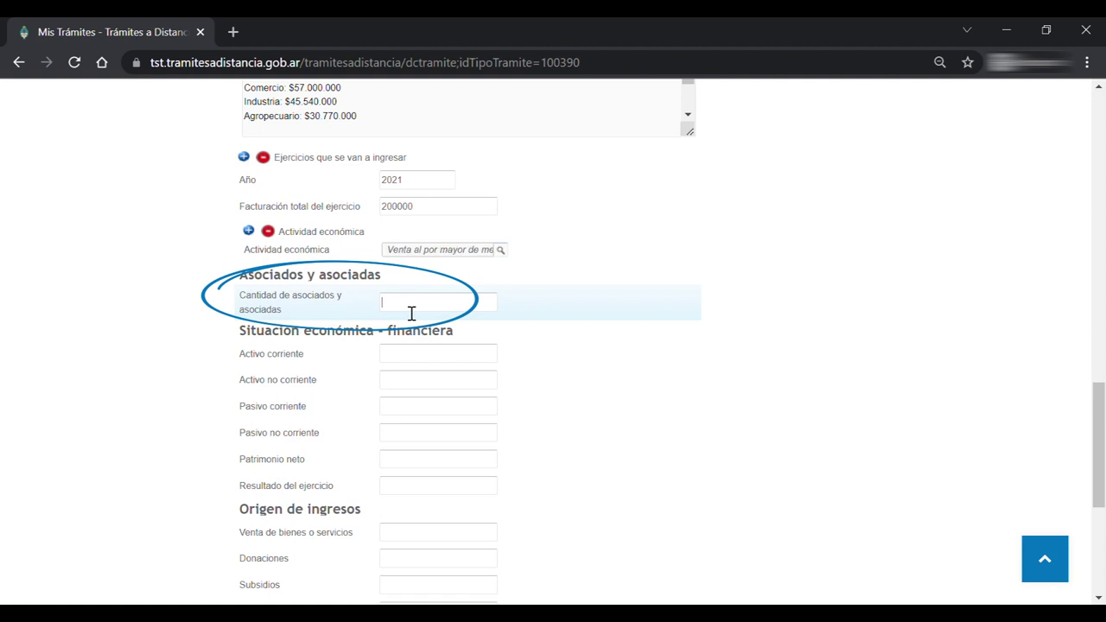
{"action": "type", "text": "20"}
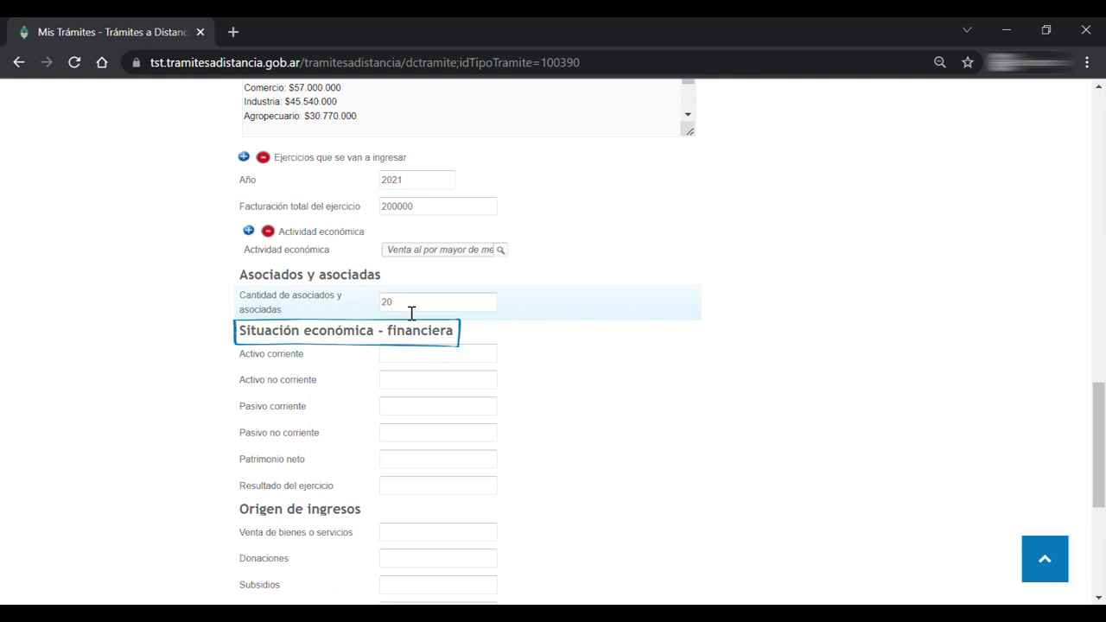
Fill in the financial situation with Activo corriente 100, Activo no corriente 0, Pasivo corriente 0 and Pasivo no corriente 0.
{"action": "scroll", "coordinate": [411, 313], "scroll_direction": "down", "scroll_amount": 1}
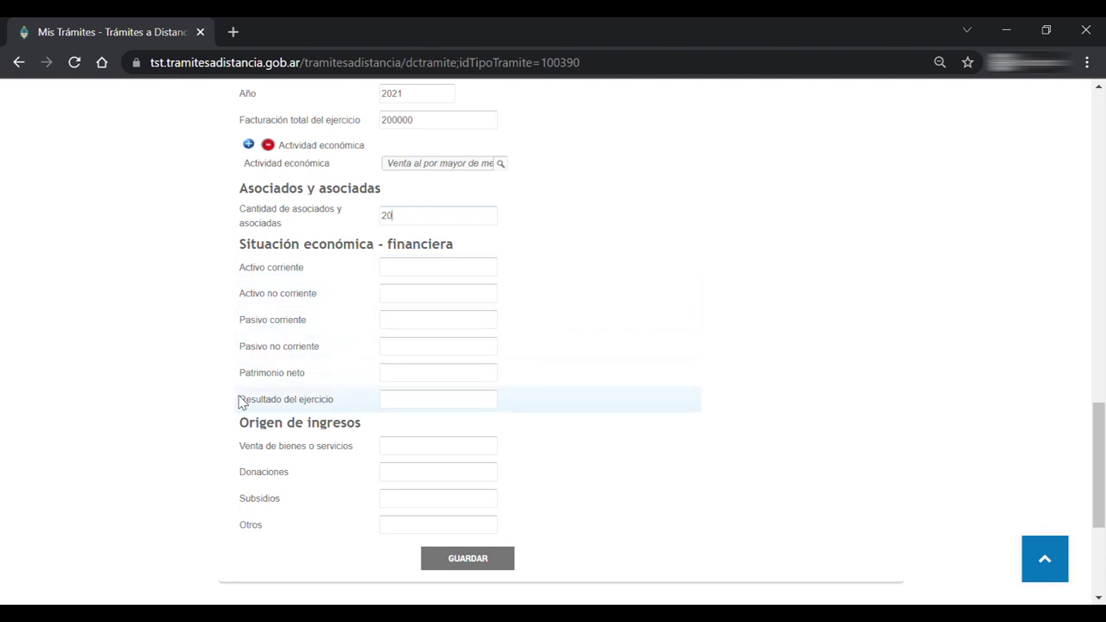
{"action": "left_click", "coordinate": [412, 276]}
{"action": "type", "text": "100"}
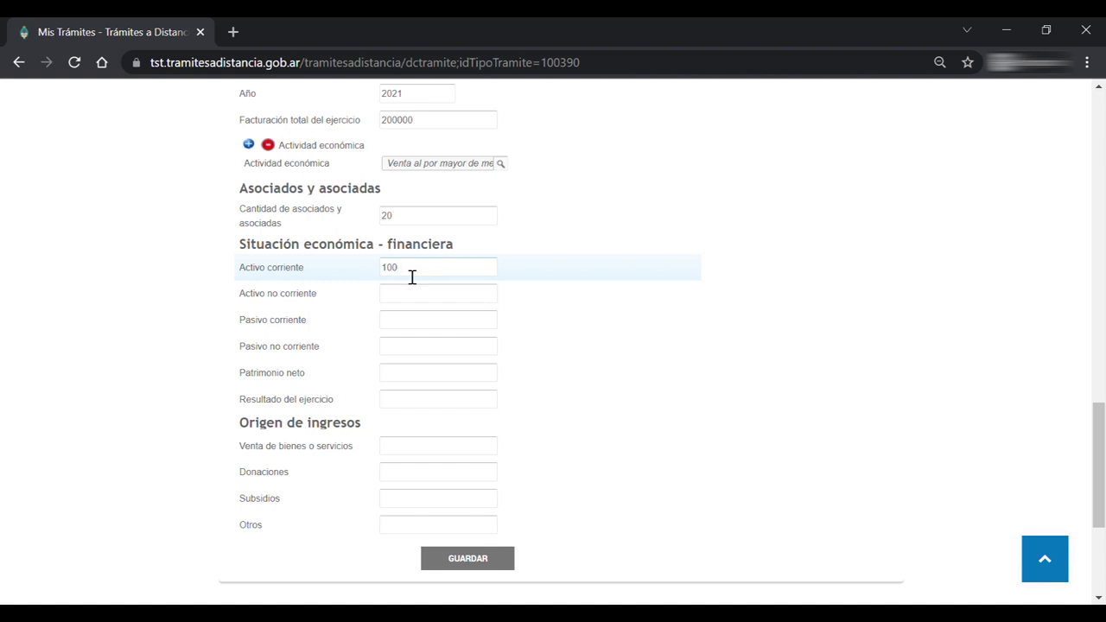
{"action": "left_click", "coordinate": [412, 296]}
{"action": "type", "text": "0"}
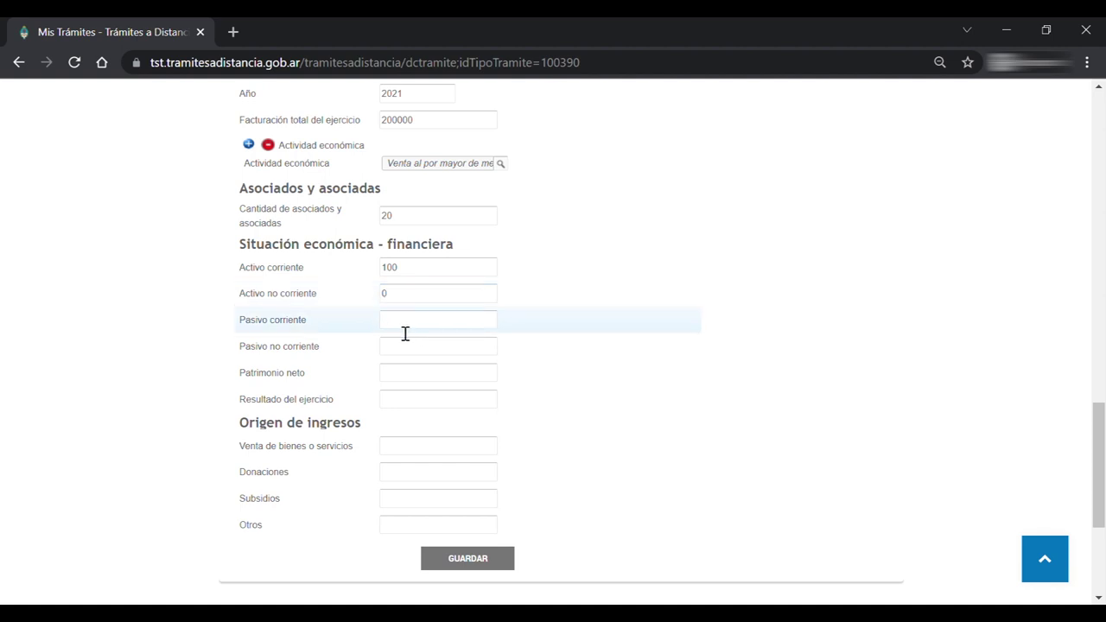
{"action": "left_click", "coordinate": [406, 331]}
{"action": "type", "text": "0"}
{"action": "left_click", "coordinate": [403, 350]}
{"action": "type", "text": "0"}
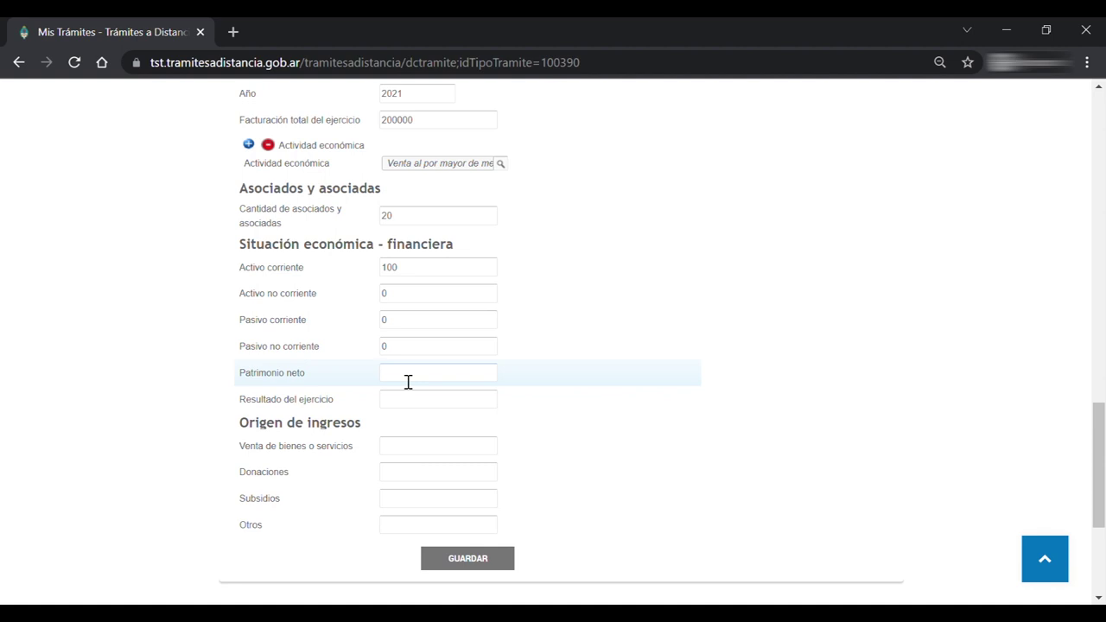
Set the Patrimonio neto to 100 and the Resultado del ejercicio to 10000.
{"action": "type", "text": "10"}
{"action": "type", "text": "0"}
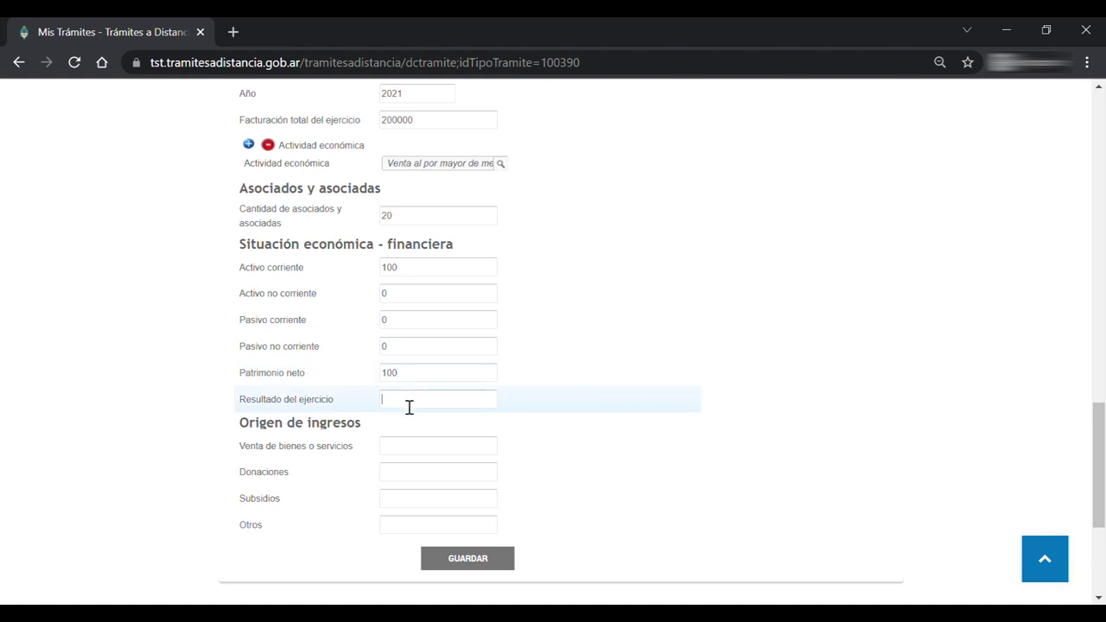
{"action": "left_click", "coordinate": [409, 407]}
{"action": "type", "text": "10000"}
Fill in Origen de ingresos with Venta de bienes o servicios 200000, Donaciones 0, Subsidios 10 and Otros 0, and save the form.
{"action": "scroll", "coordinate": [406, 406], "scroll_direction": "down", "scroll_amount": 1}
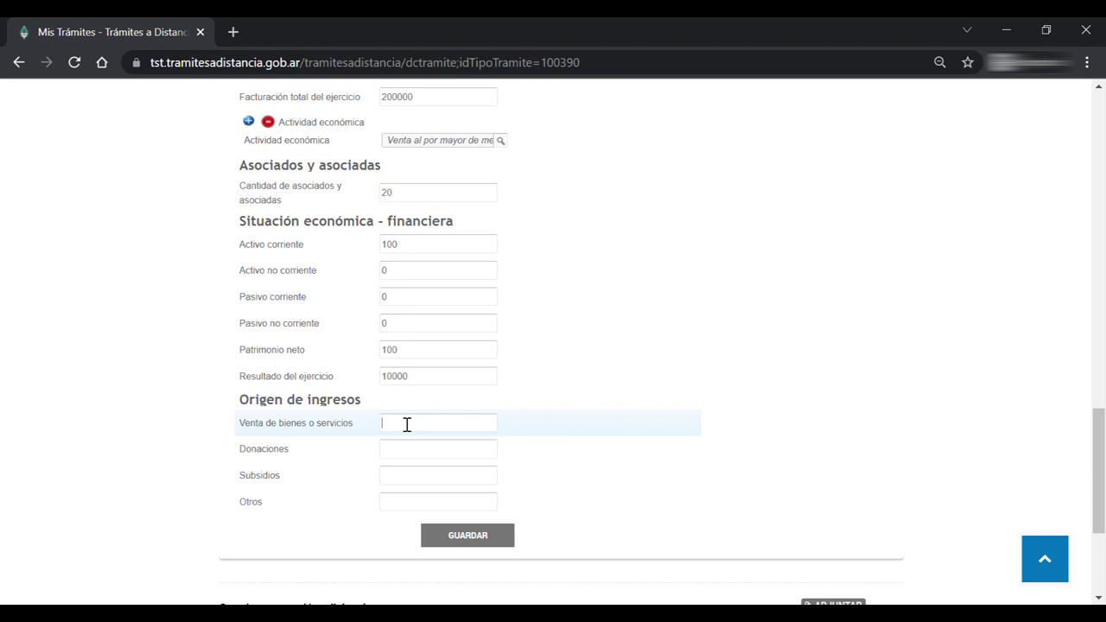
{"action": "type", "text": "200000"}
{"action": "left_click", "coordinate": [405, 456]}
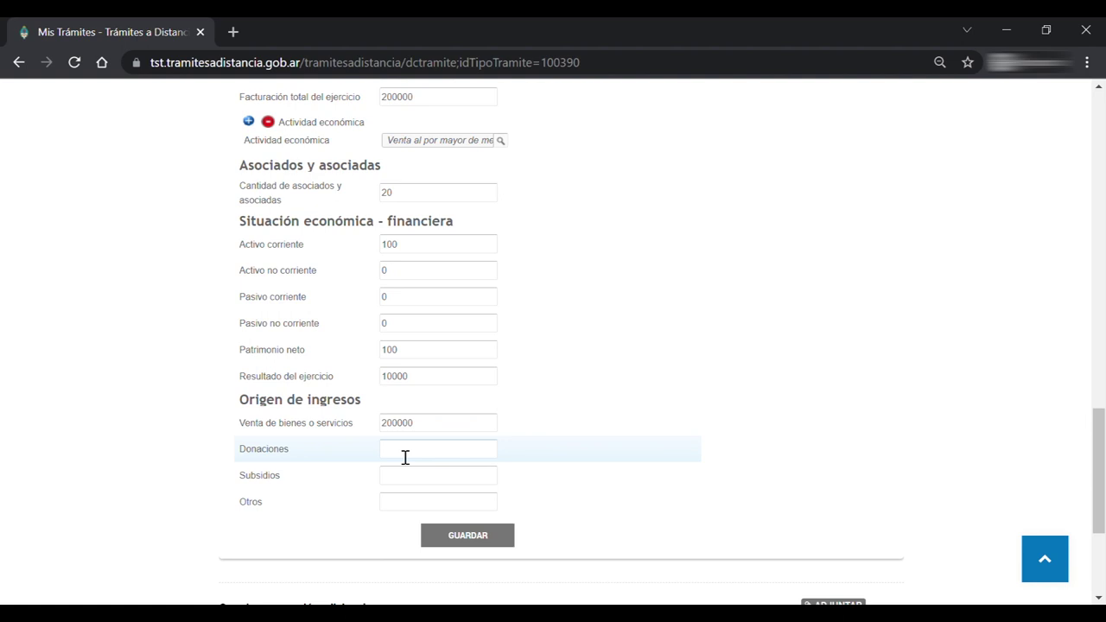
{"action": "type", "text": "0"}
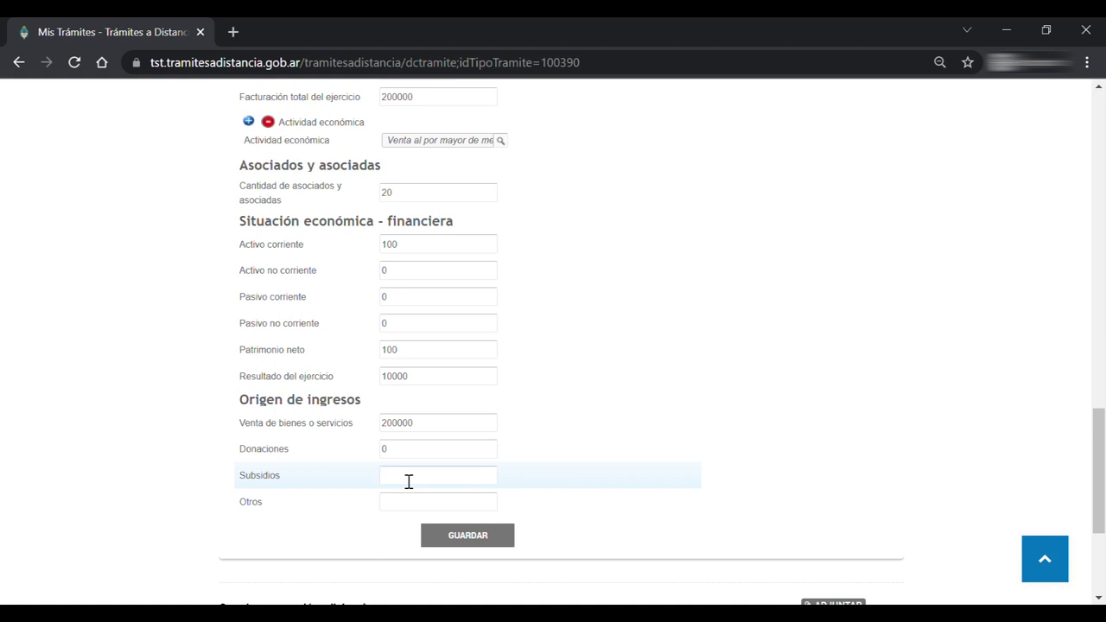
{"action": "left_click", "coordinate": [409, 481]}
{"action": "type", "text": "10"}
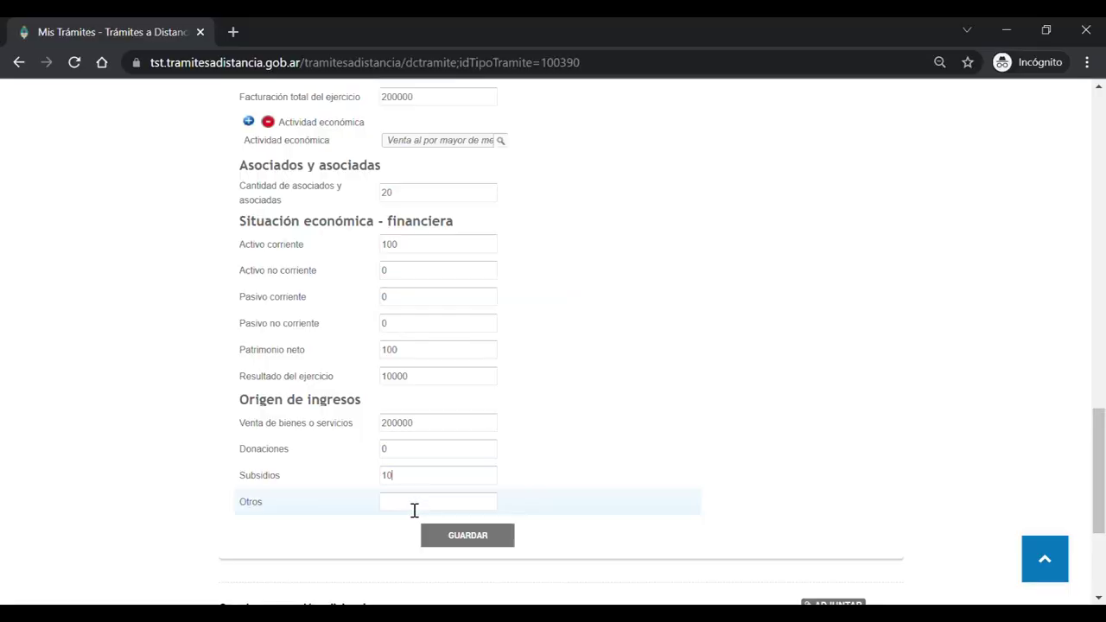
{"action": "left_click", "coordinate": [415, 509]}
{"action": "type", "text": "0"}
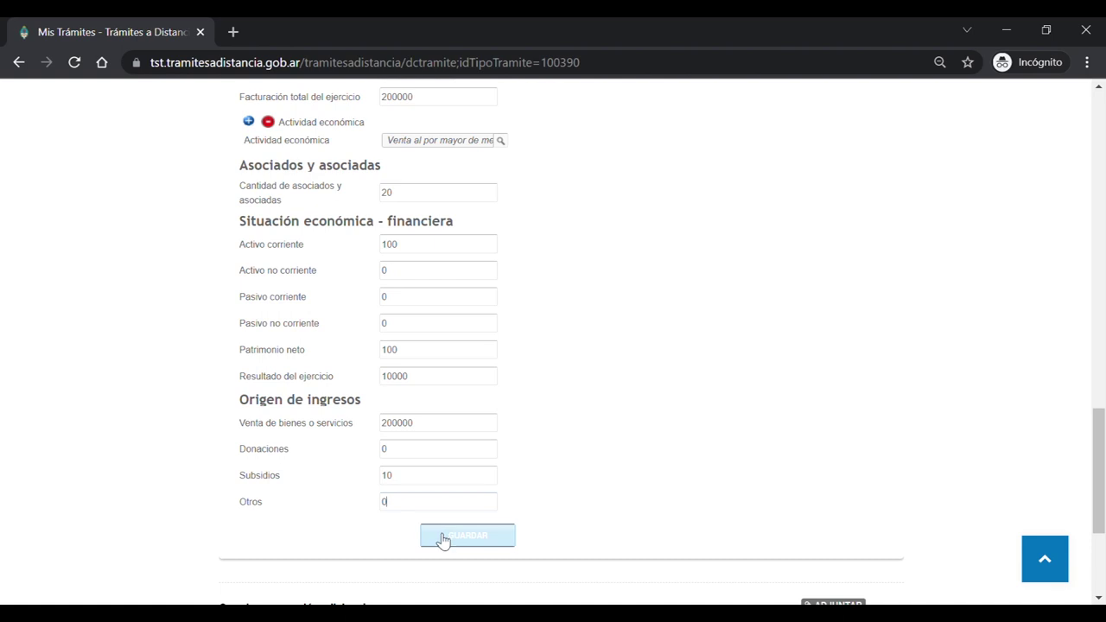
{"action": "left_click", "coordinate": [442, 538]}
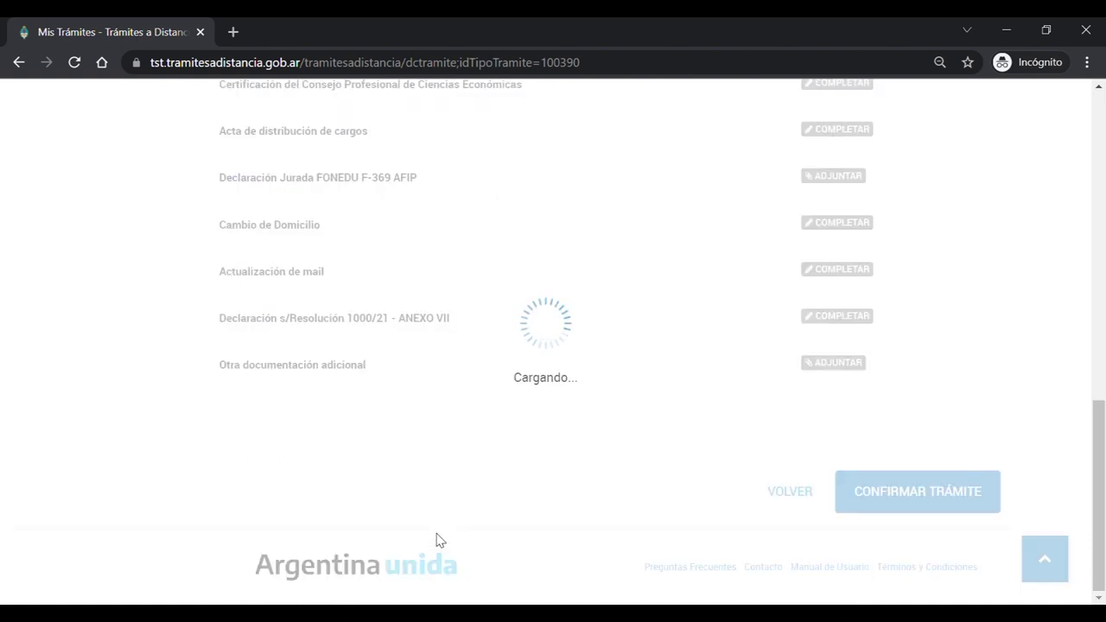